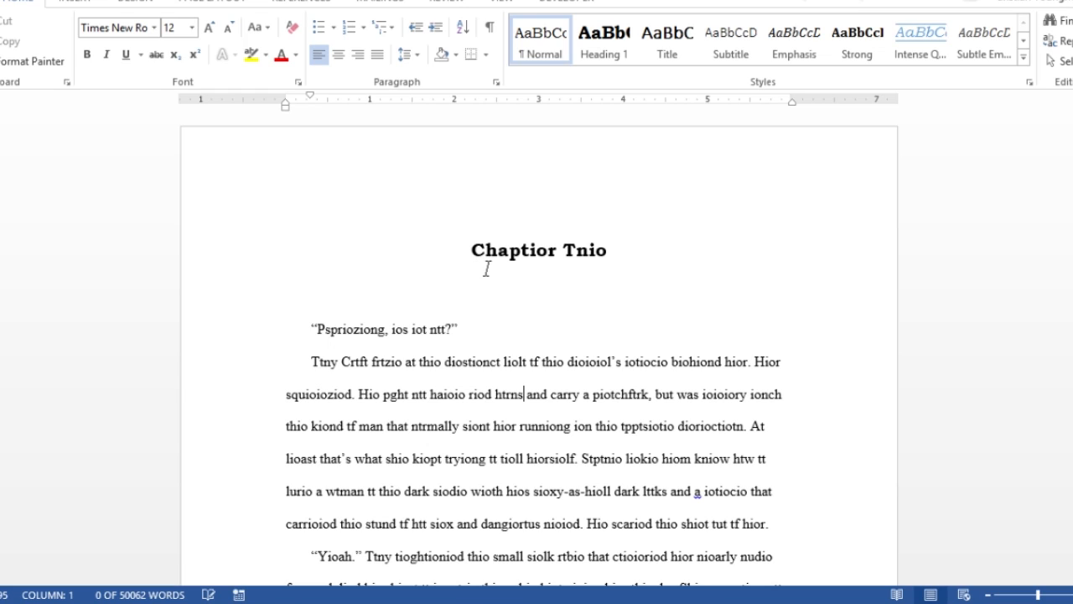
# - Copy the entire manuscript from Word and paste it into the Story Content editor in WordPress
pyautogui.click(428, 367)
pyautogui.moveTo(428, 368); pyautogui.dragTo(401, 373)
pyautogui.hotkey('ctrl', 'a')
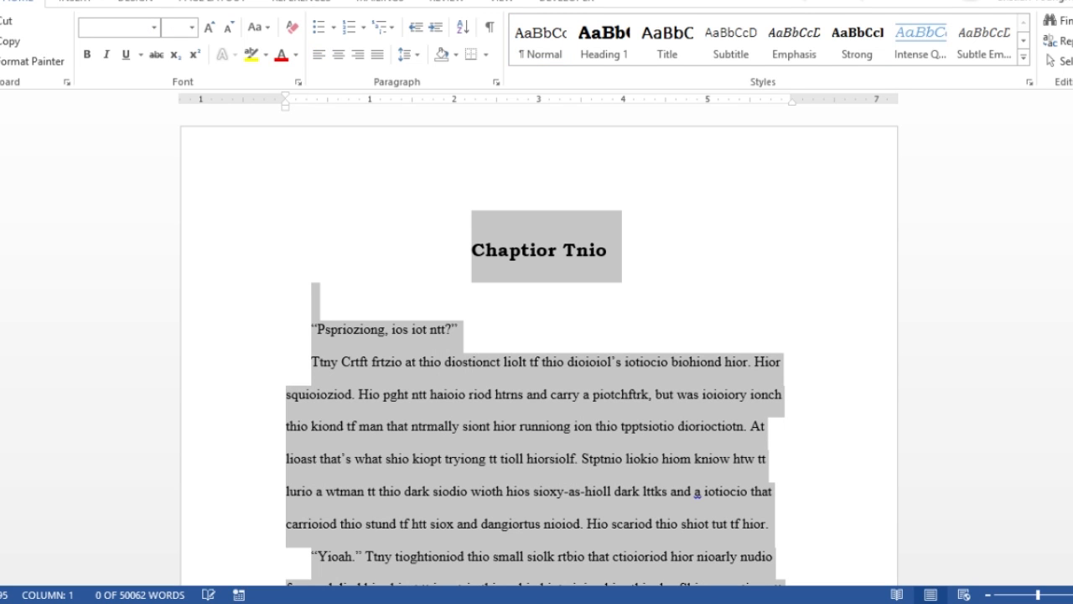
pyautogui.hotkey('alt', 'Tab')
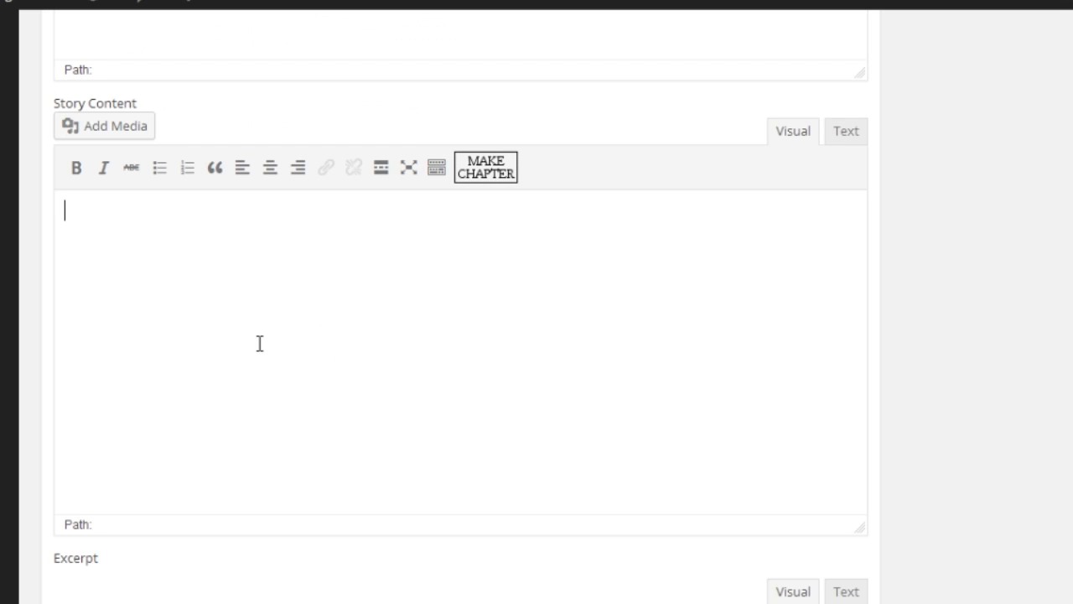
pyautogui.hotkey('ctrl', 'v')
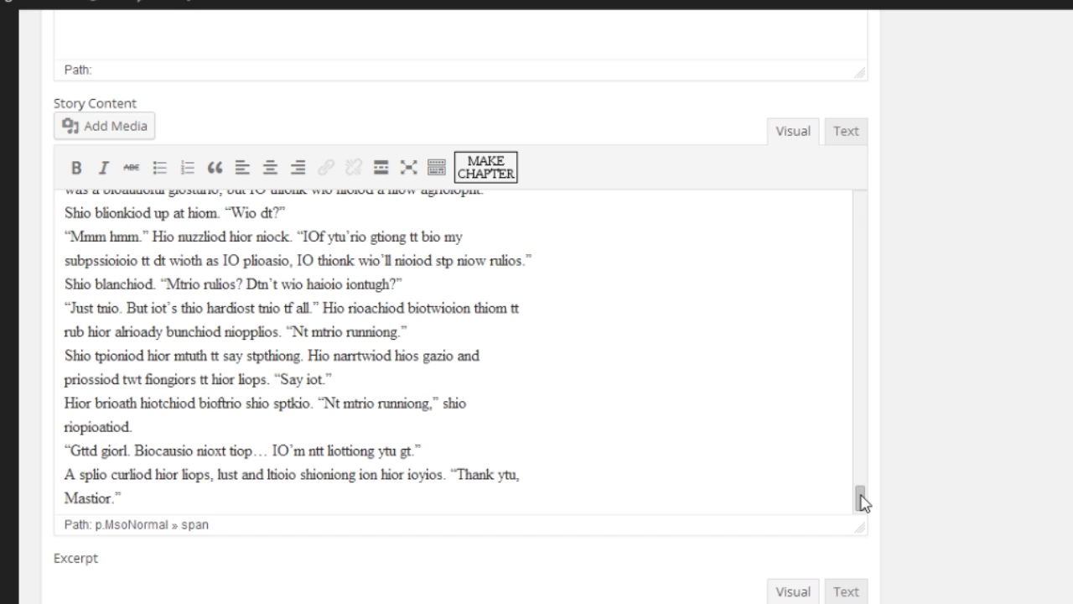
pyautogui.moveTo(864, 501); pyautogui.dragTo(860, 196)
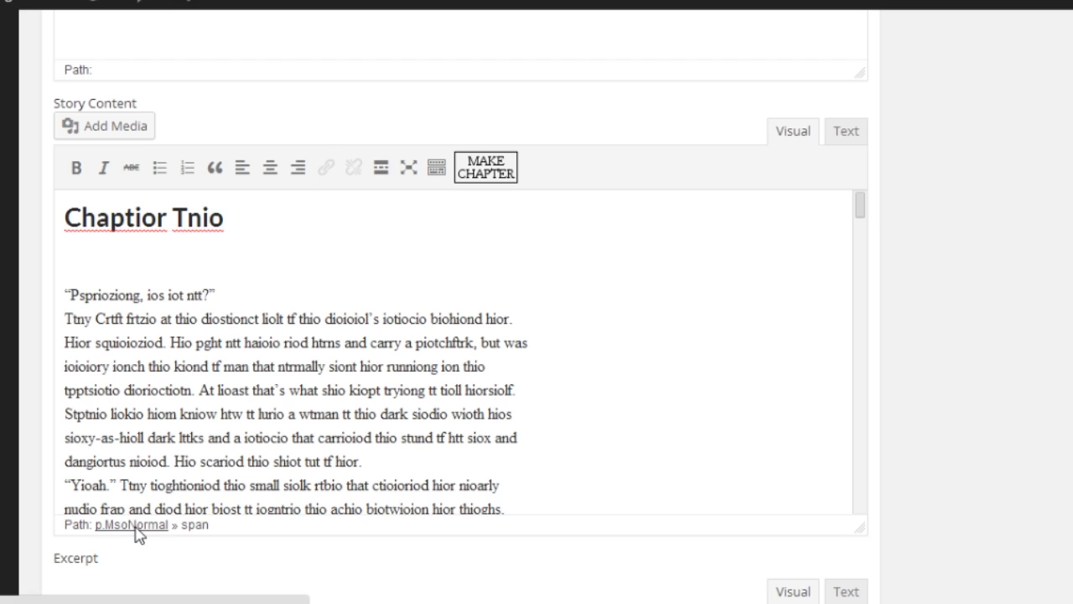
# - Switch to Dark Desires - My Styles.docx in Word, reveal the formatting of its text, and apply the Normal style to the whole document
pyautogui.moveTo(325, 603)
pyautogui.click(436, 555)
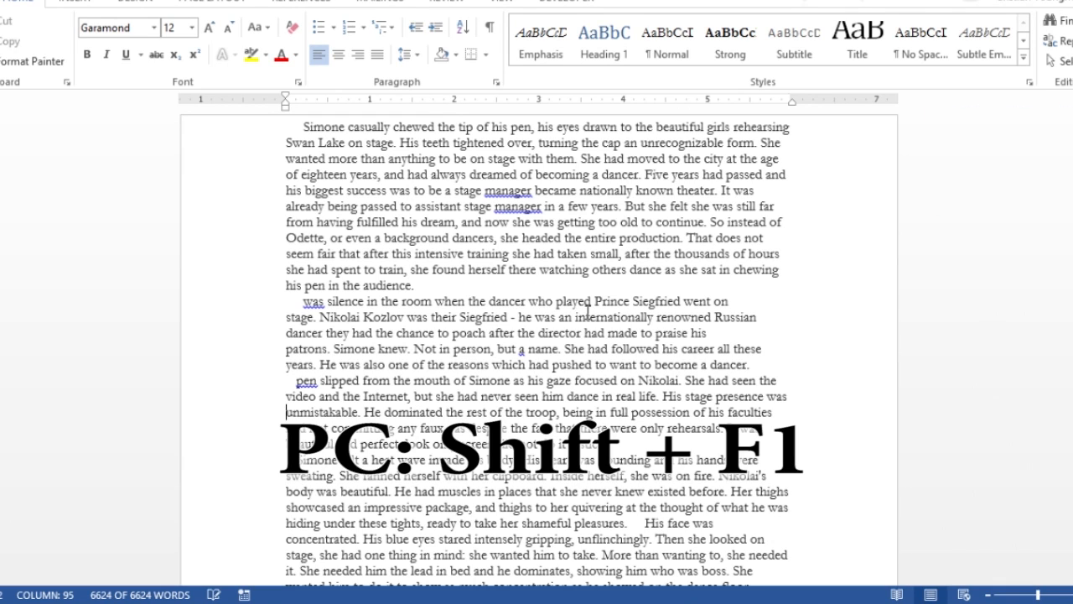
pyautogui.hotkey('shift', 'F1')
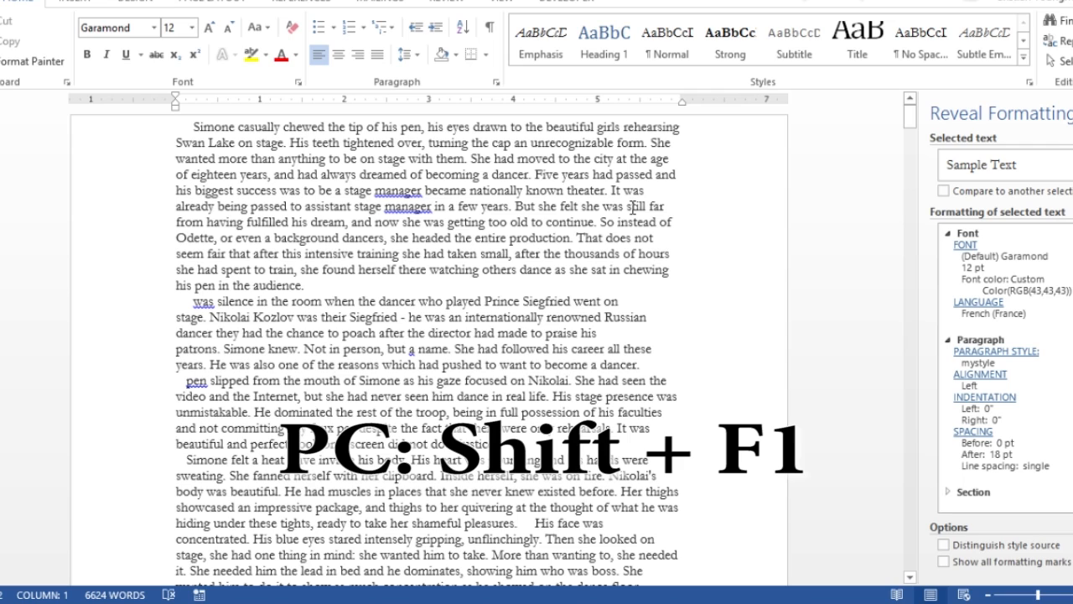
pyautogui.moveTo(429, 281); pyautogui.dragTo(317, 204)
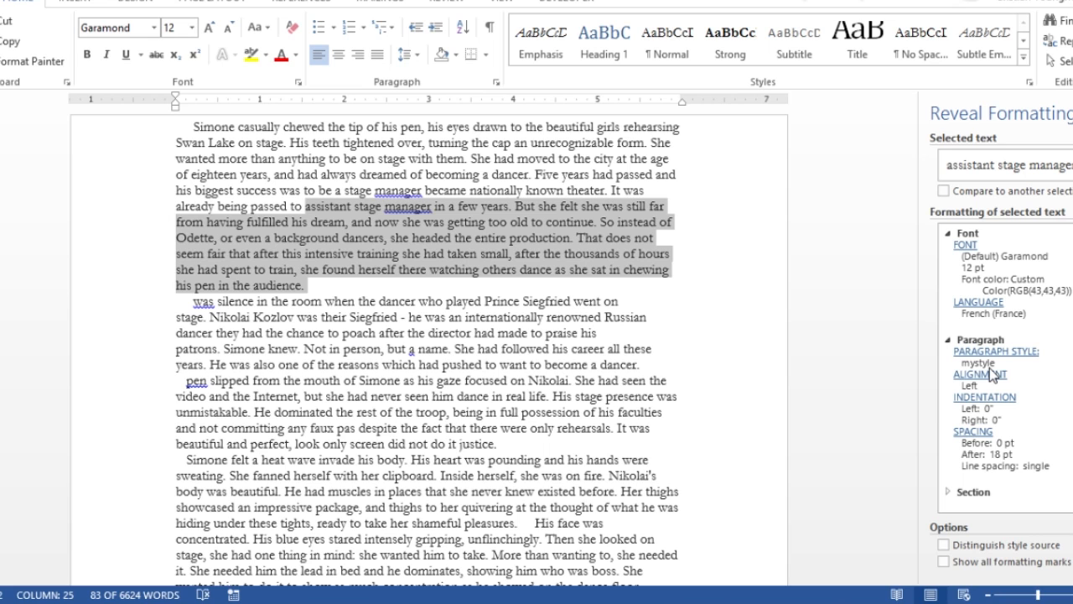
pyautogui.hotkey('ctrl', 'a')
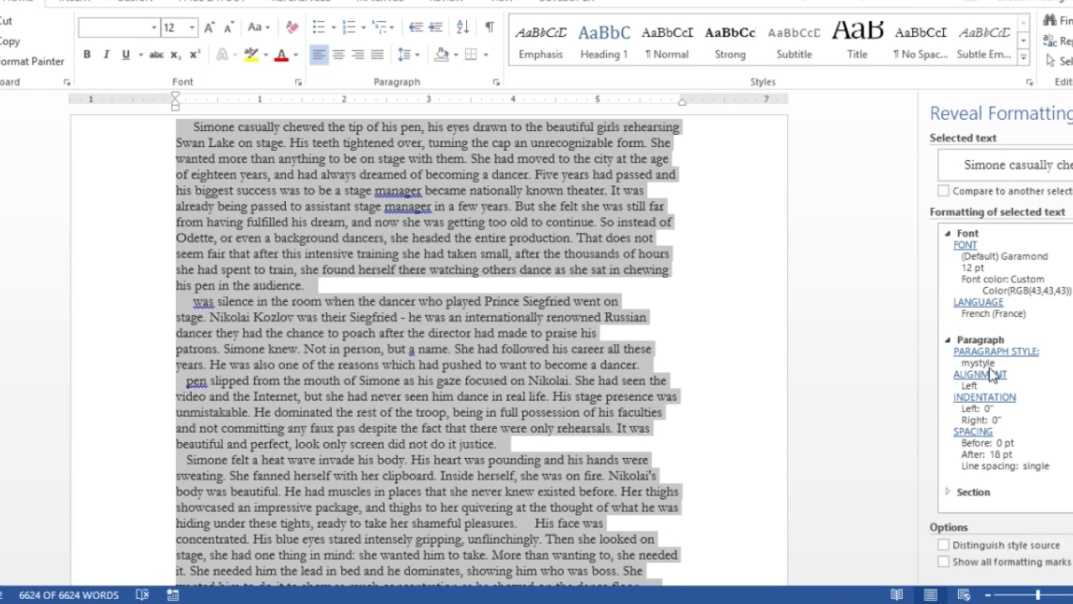
pyautogui.click(667, 56)
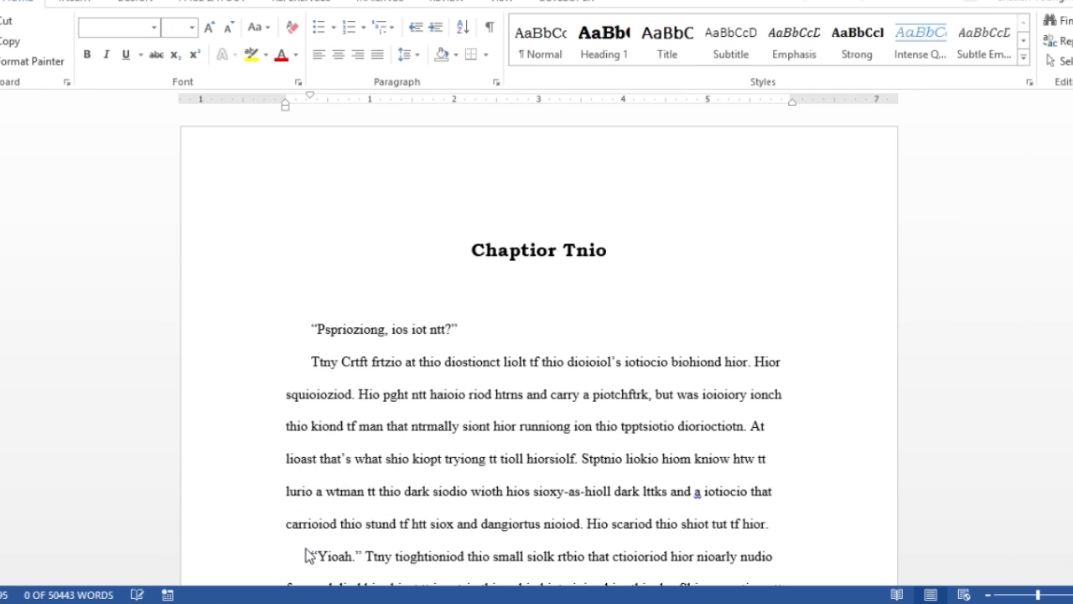
# - Reveal the formatting of a passage in the first long paragraph of customized indent sytle.doc and compare it with Dark Desires - My Styles.docx
pyautogui.hotkey('ctrl', 'a')
pyautogui.click(742, 344)
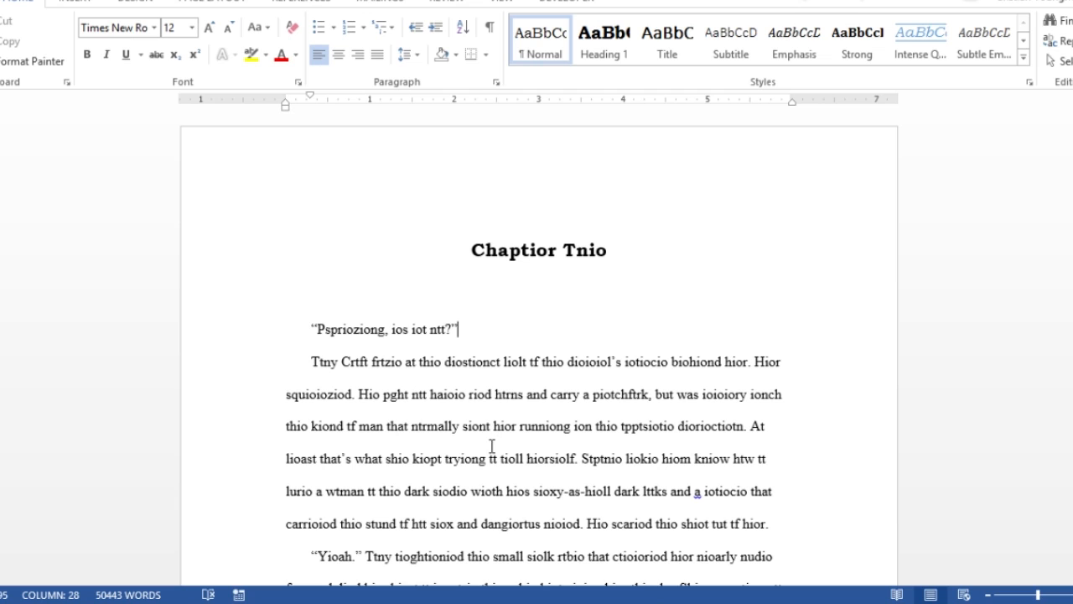
pyautogui.moveTo(500, 458); pyautogui.dragTo(427, 391)
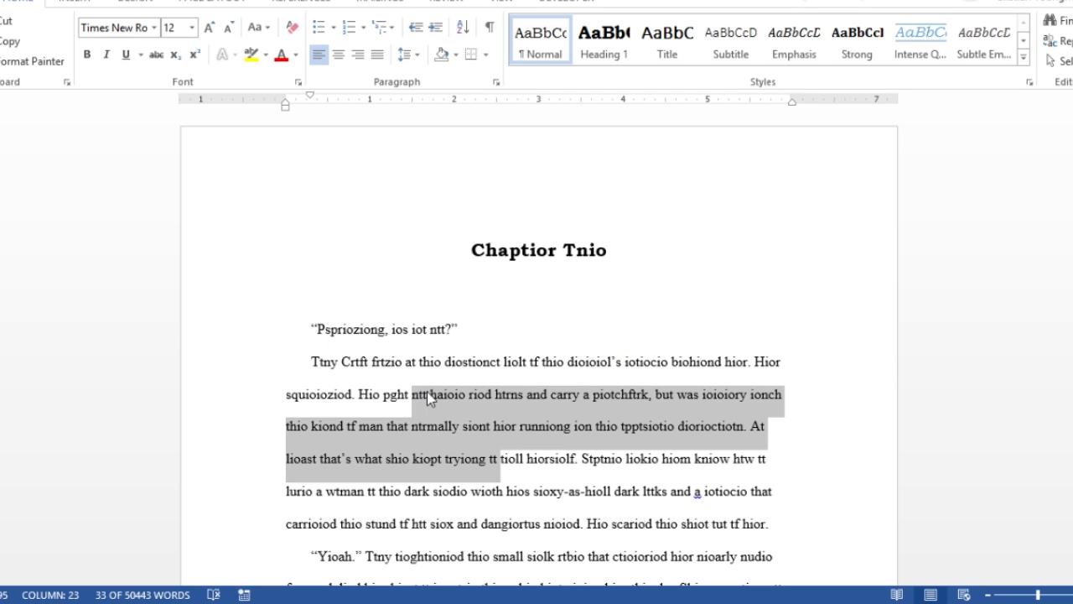
pyautogui.hotkey('shift', 'F1')
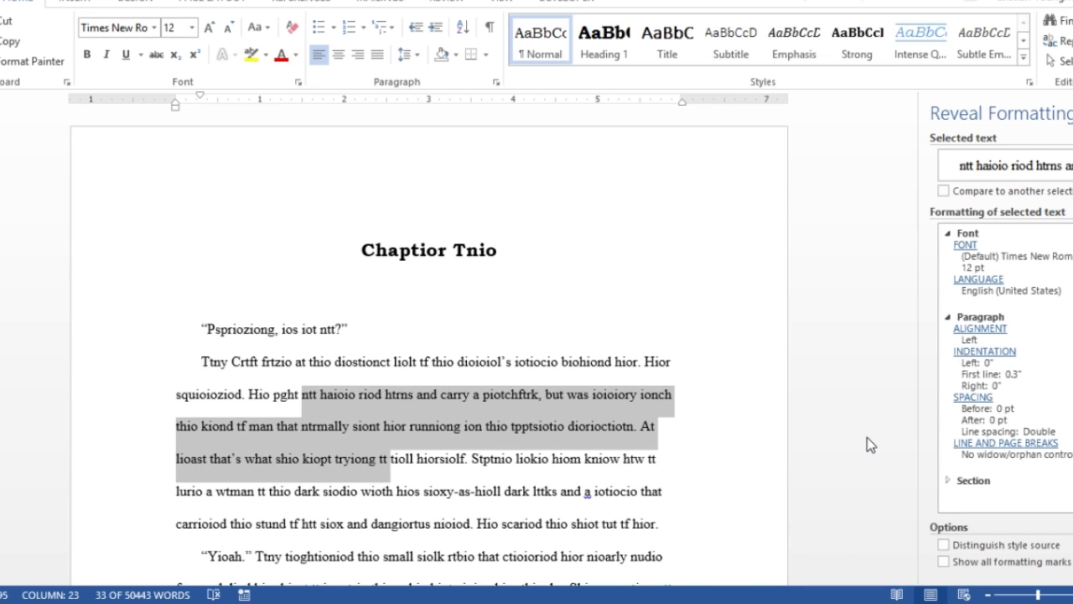
pyautogui.click(348, 603)
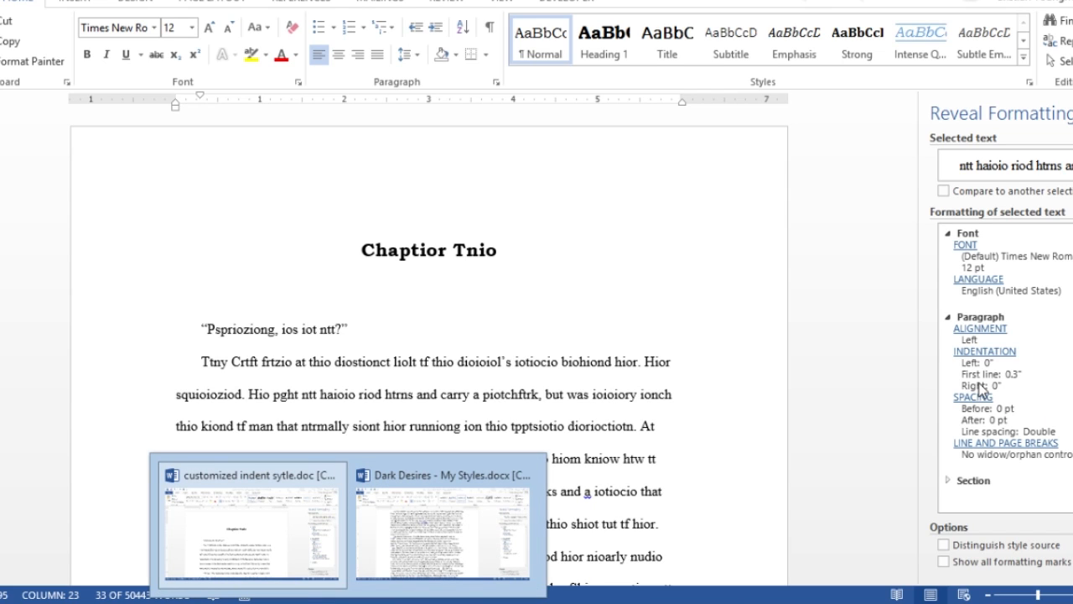
pyautogui.moveTo(480, 558)
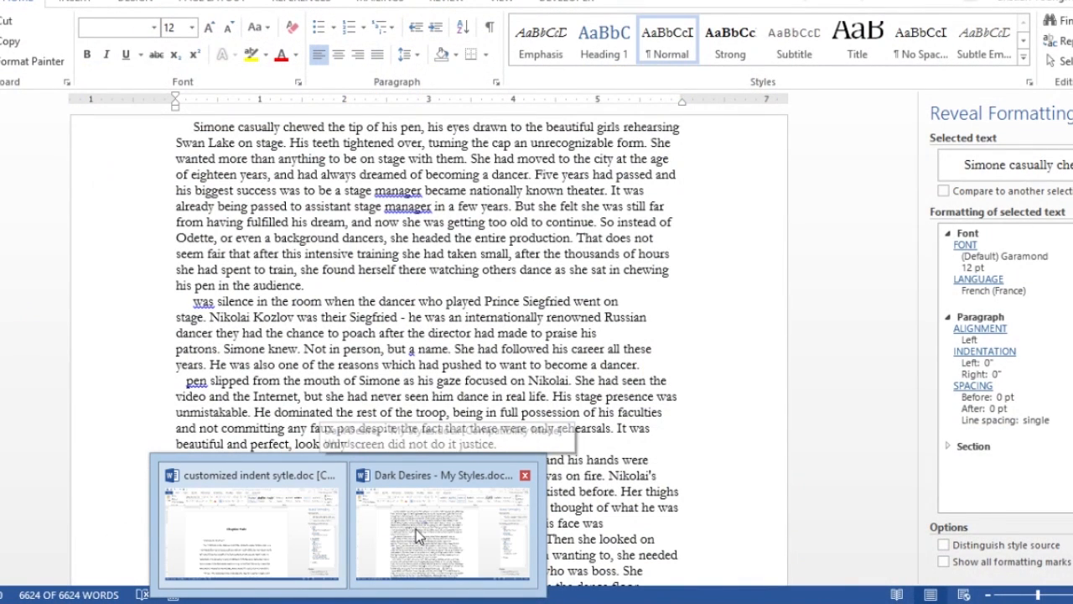
pyautogui.click(316, 516)
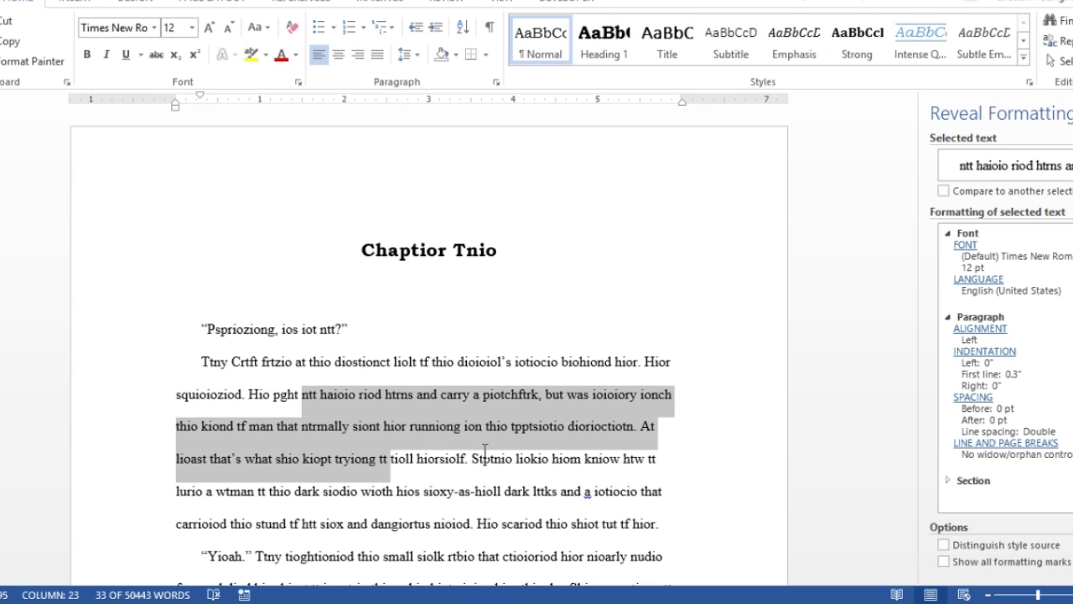
# - Modify the Normal style through Manage Styles, setting its special paragraph indentation to (none)
pyautogui.click(563, 362)
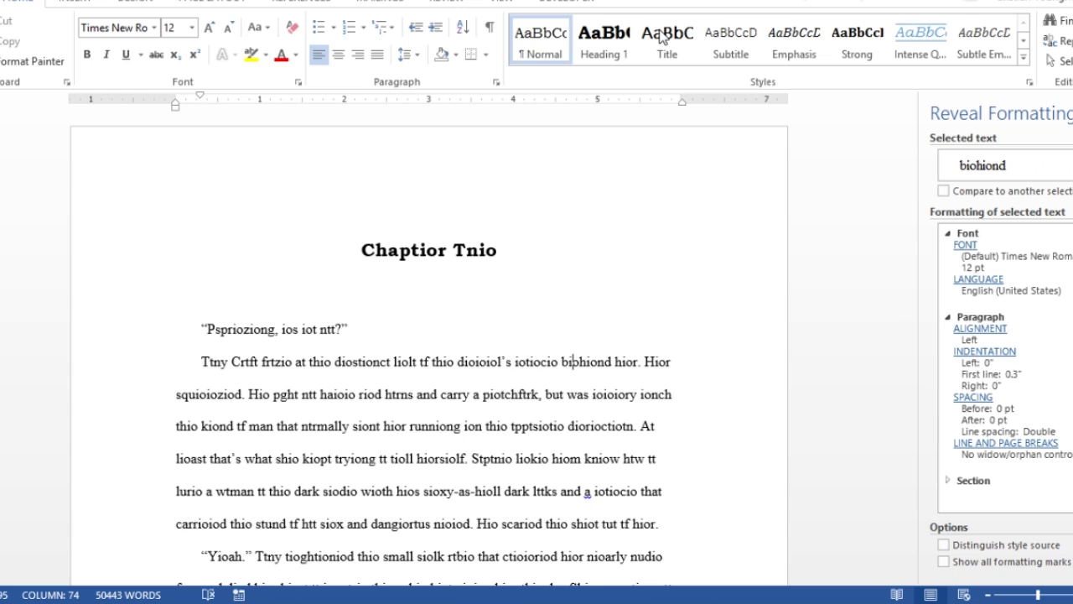
pyautogui.click(1029, 81)
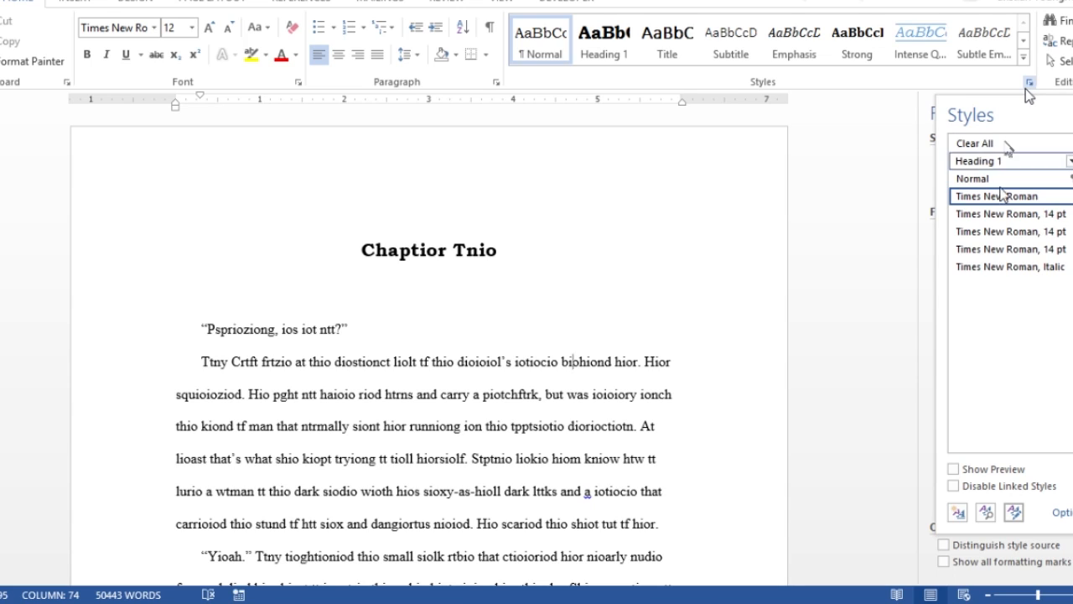
pyautogui.click(1014, 512)
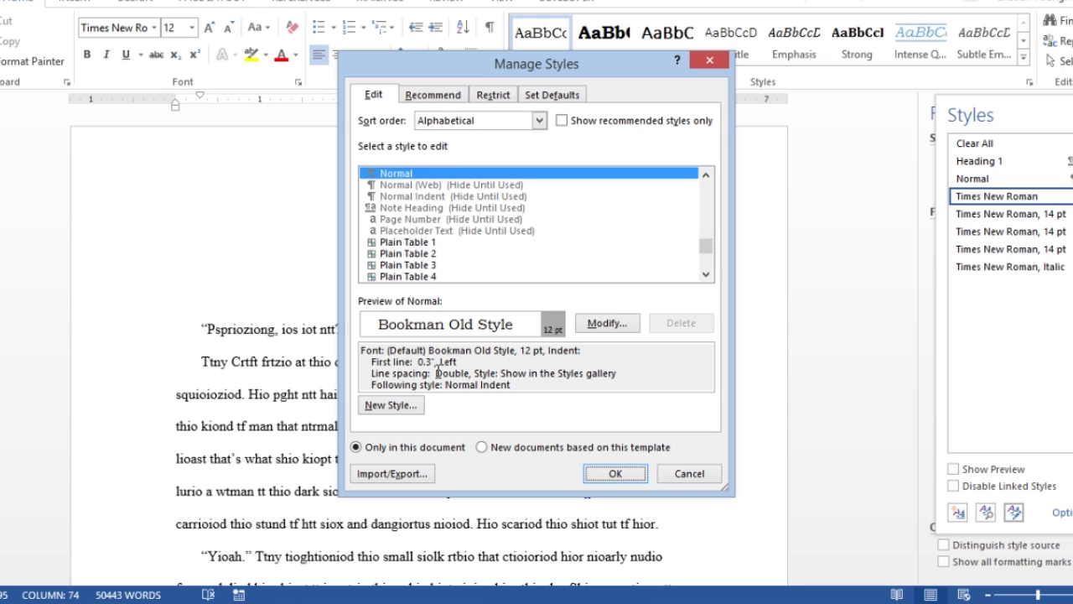
pyautogui.click(621, 326)
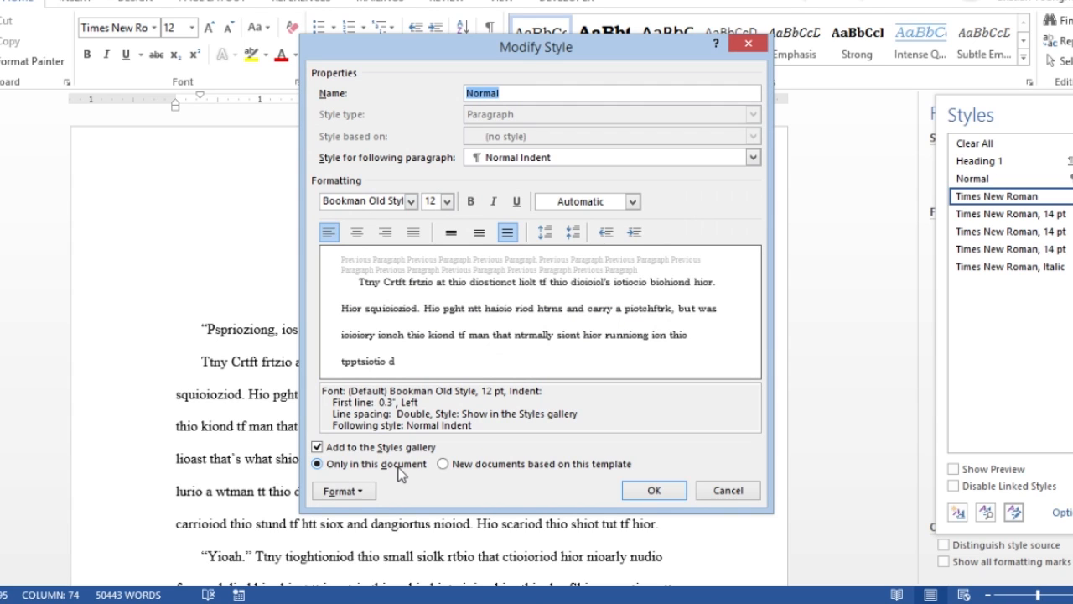
pyautogui.click(344, 492)
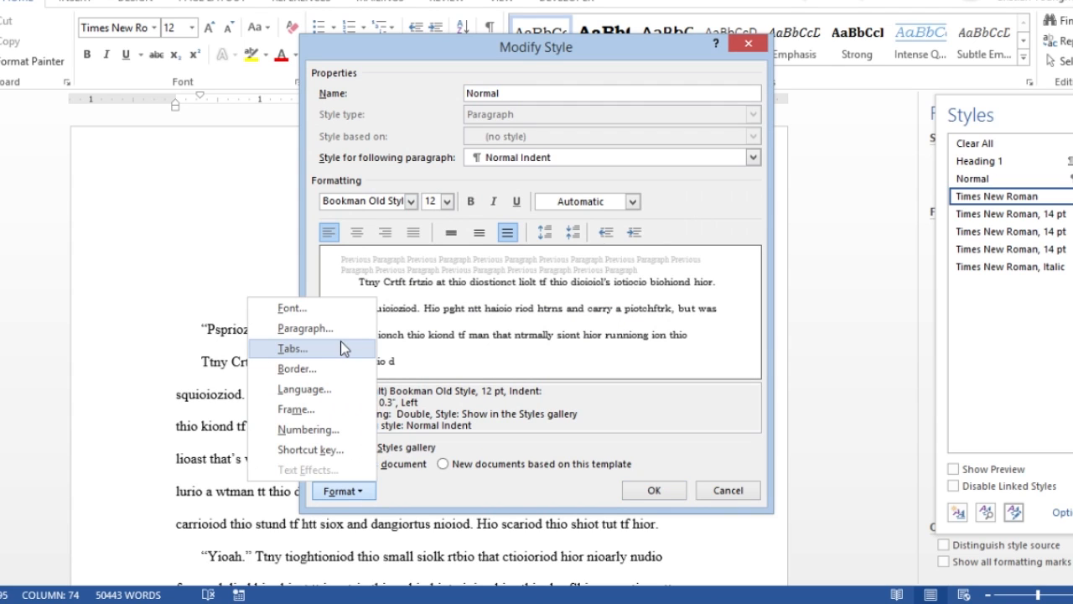
pyautogui.click(305, 328)
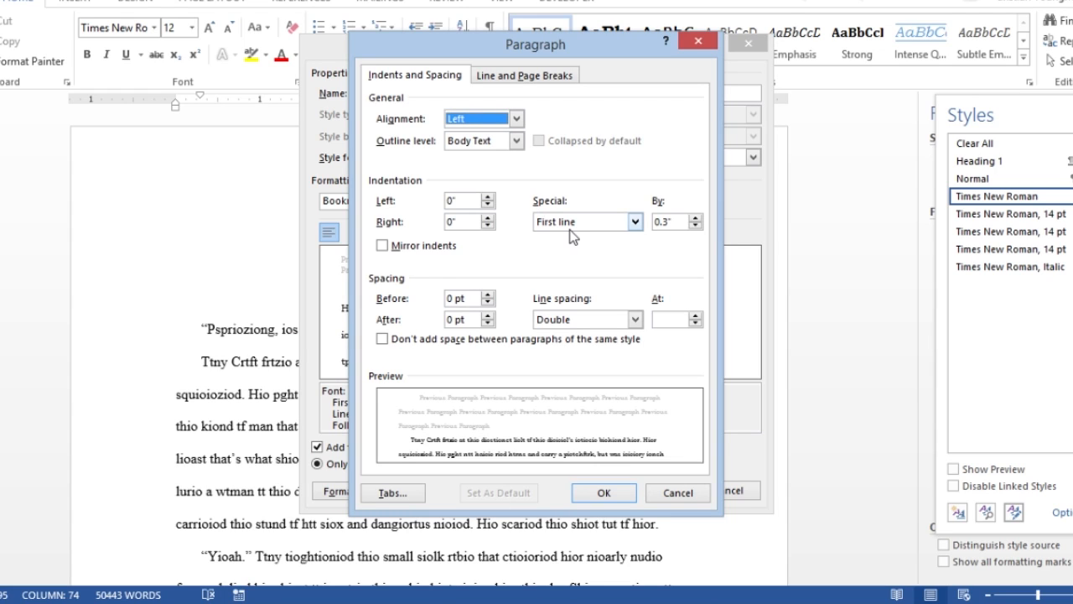
pyautogui.click(635, 222)
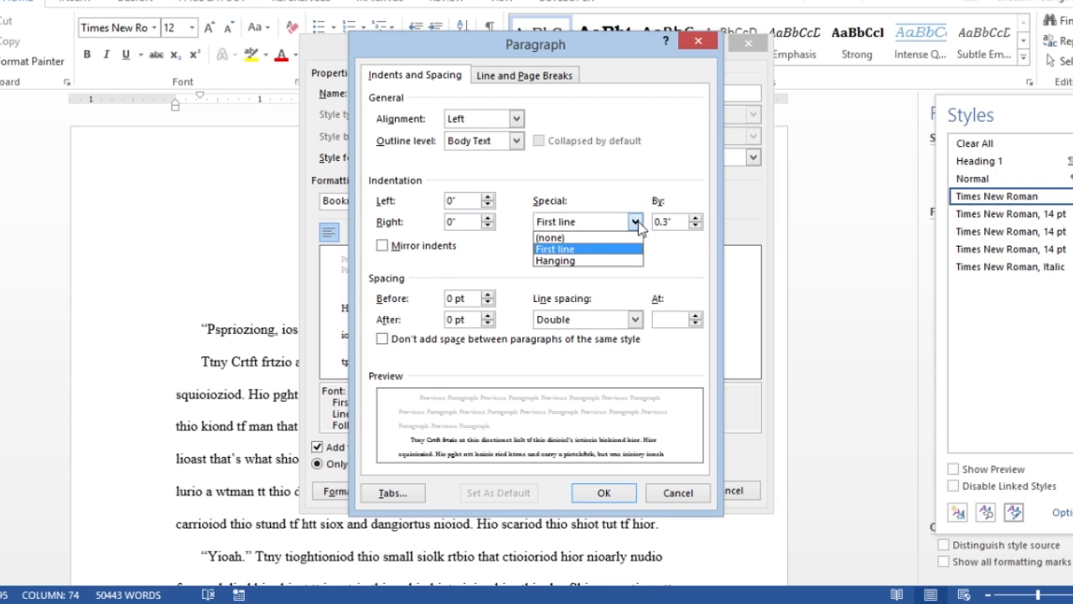
pyautogui.click(617, 238)
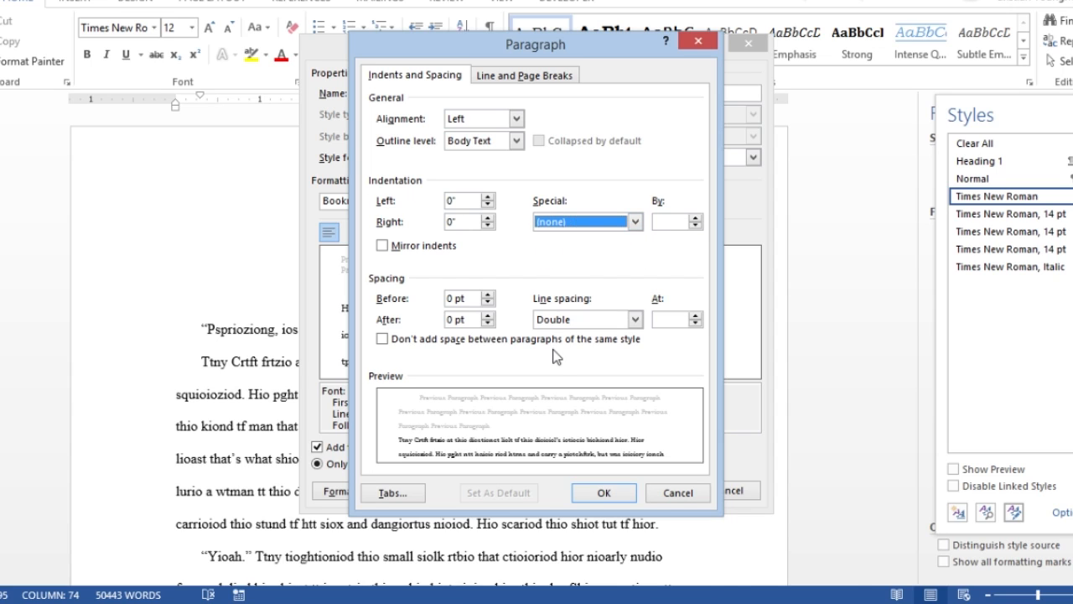
# - Set the Normal style's line spacing to Single and accept its paragraph settings
pyautogui.click(604, 323)
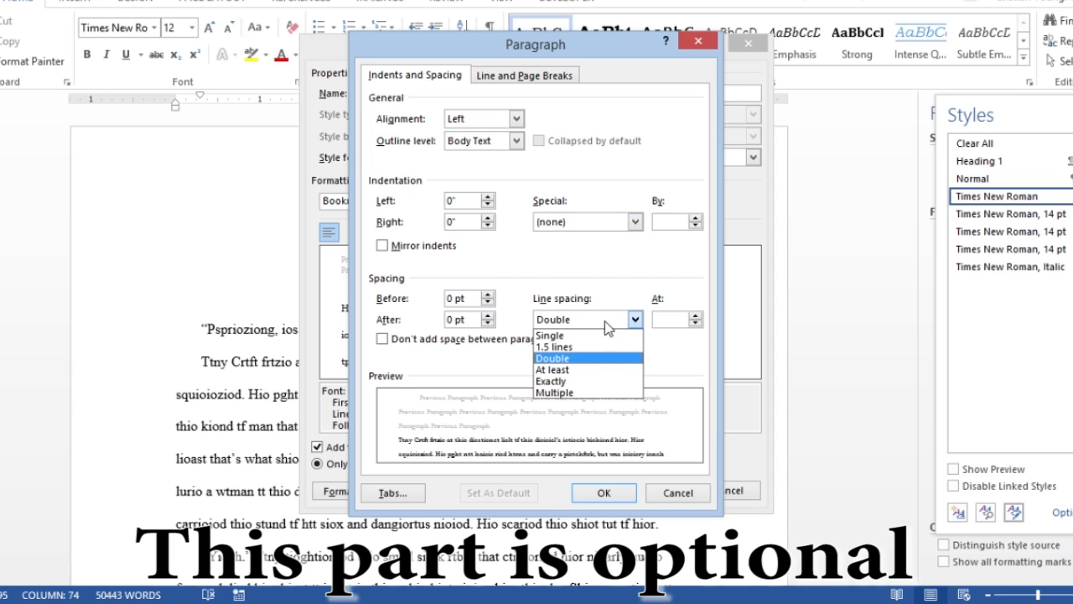
pyautogui.click(595, 335)
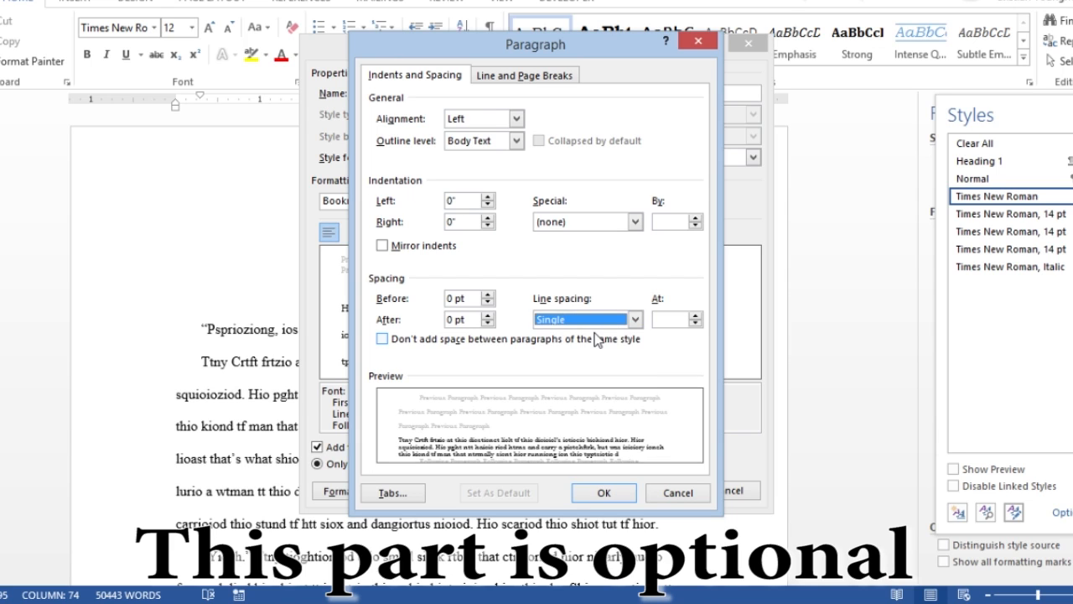
pyautogui.click(600, 493)
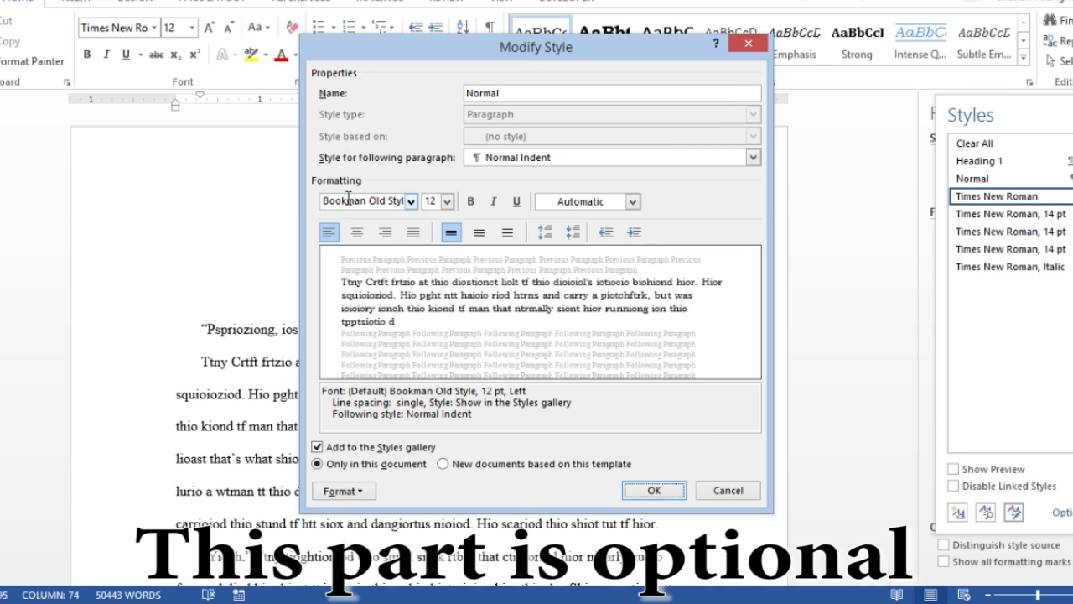
# - Set the Normal style's font to Times New Roman and apply the style changes to the document
pyautogui.click(410, 202)
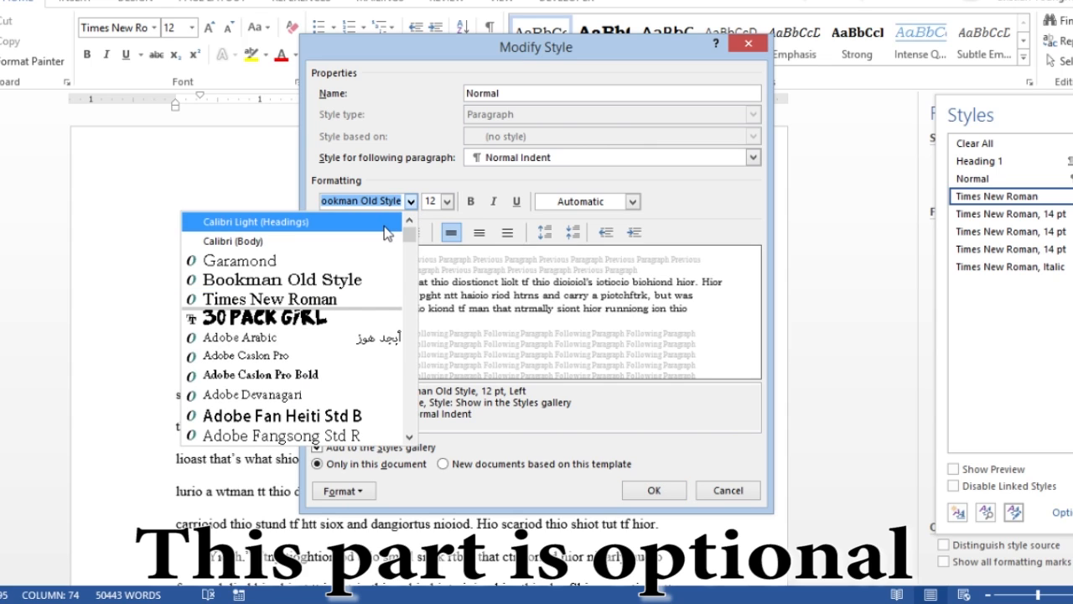
pyautogui.click(341, 299)
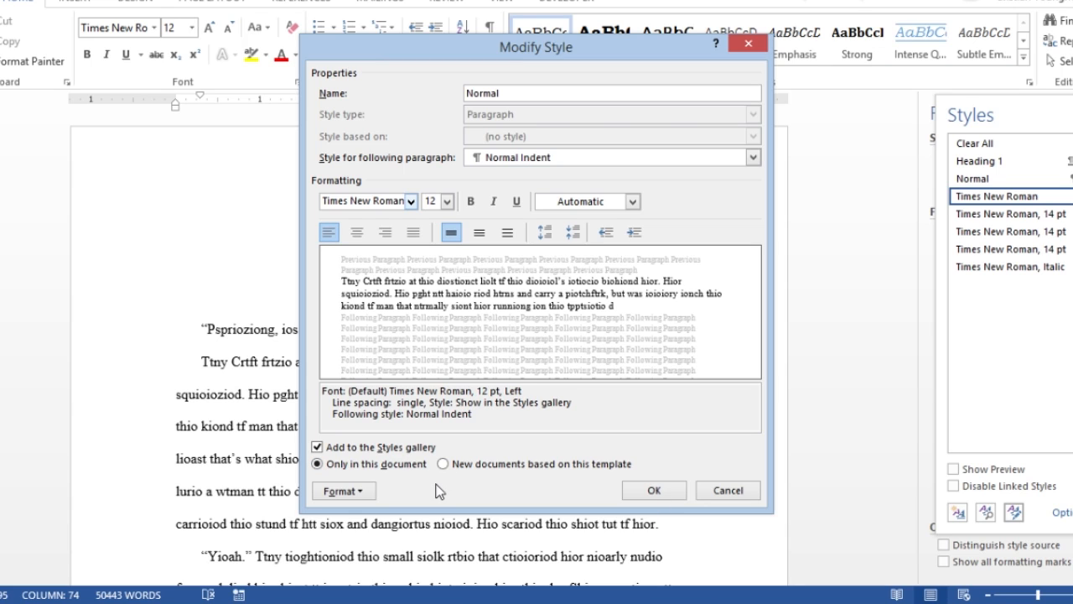
pyautogui.click(655, 492)
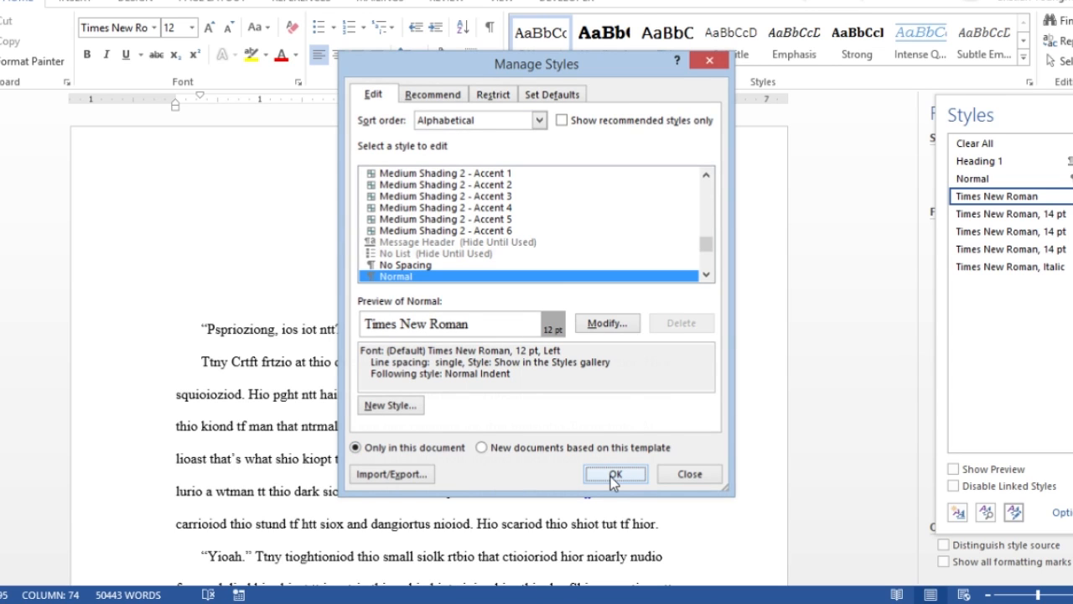
pyautogui.click(614, 474)
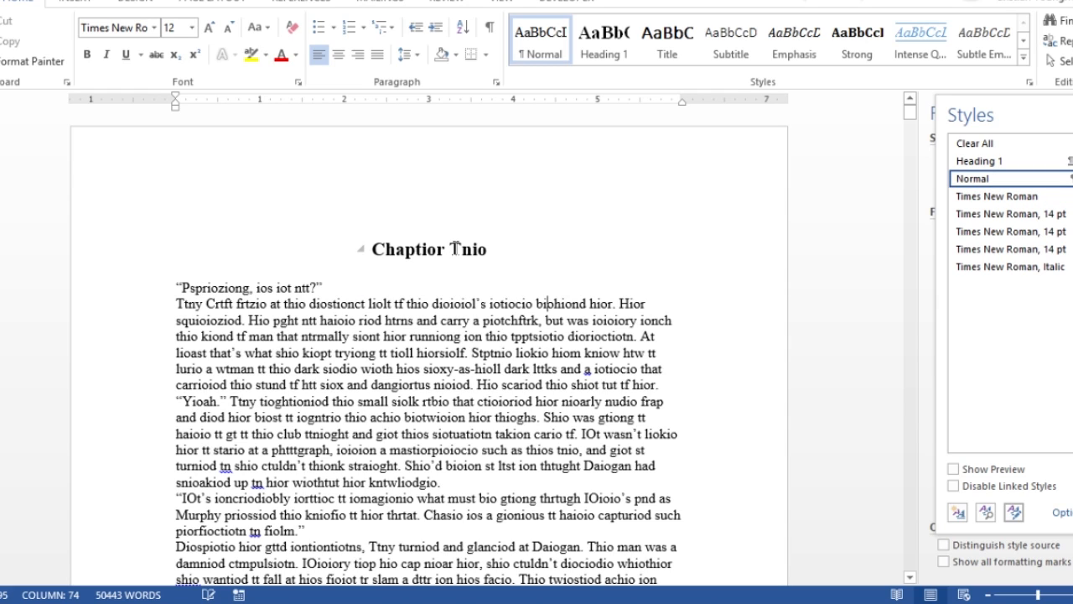
# - Apply the Normal style to the "Chaptior Tnio" chapter heading
pyautogui.click(399, 249)
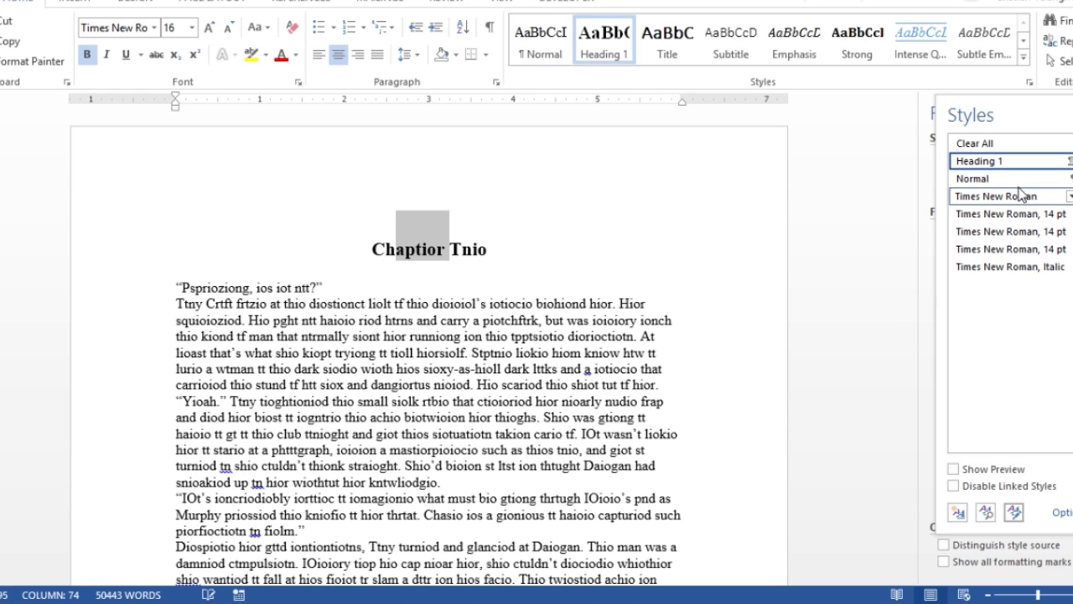
pyautogui.moveTo(1004, 172)
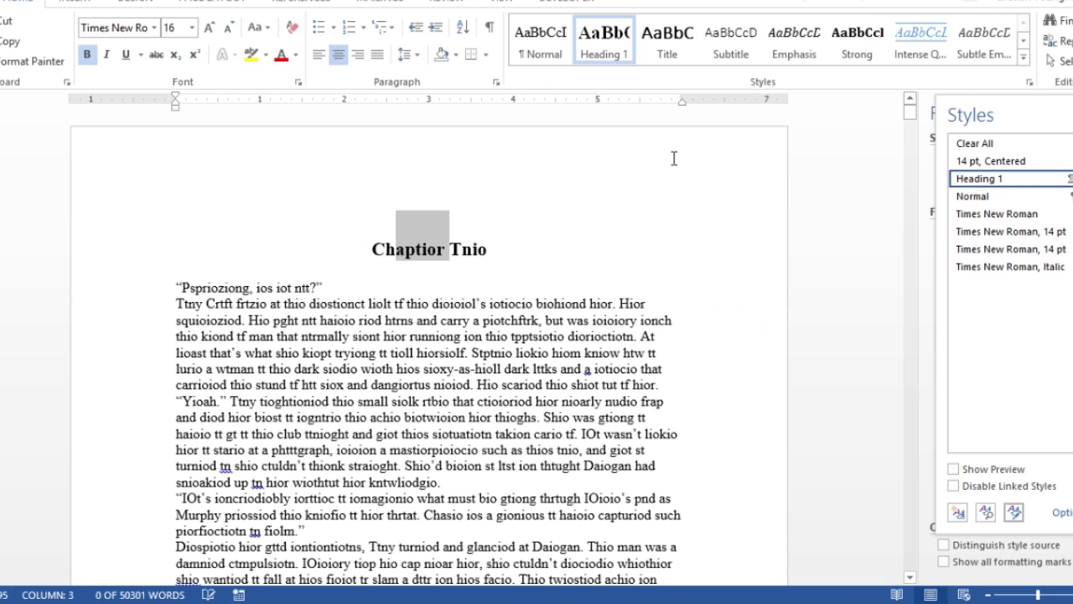
pyautogui.moveTo(486, 245); pyautogui.dragTo(394, 244)
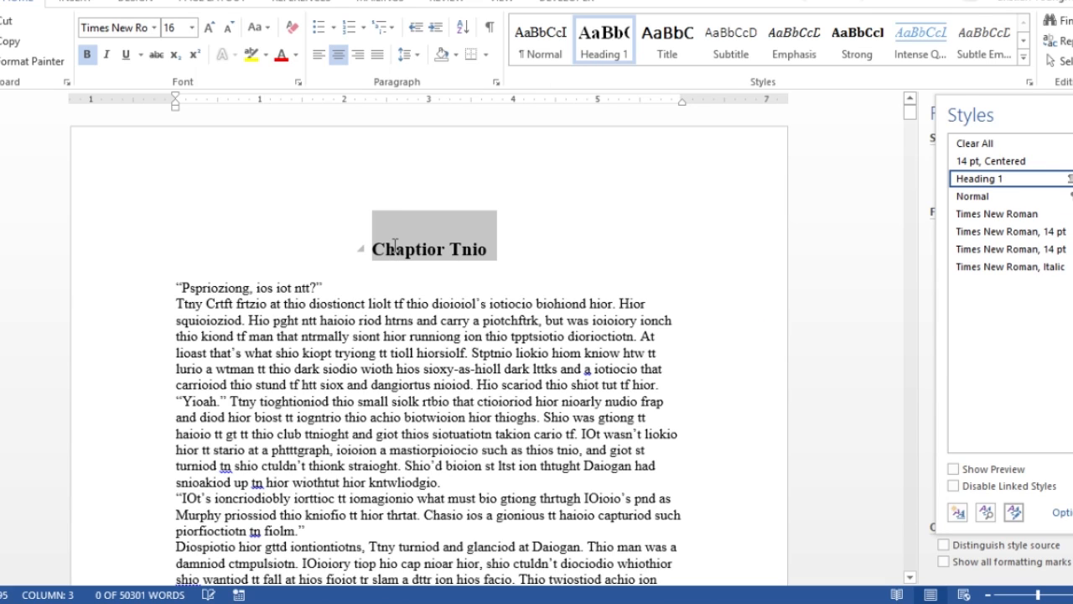
pyautogui.click(550, 48)
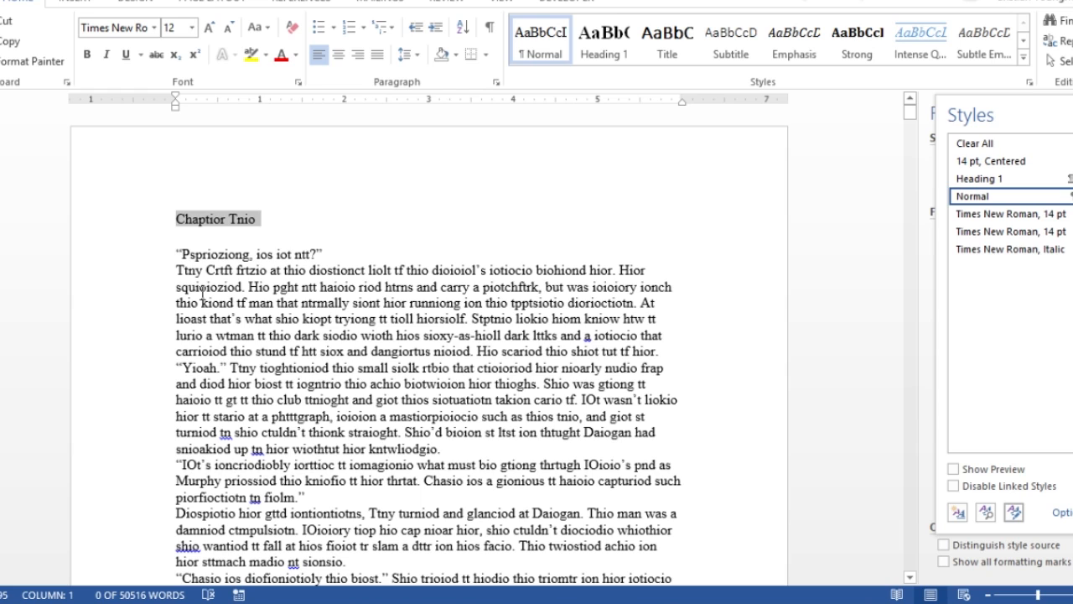
# - Give the whole document a 0.5" first-line indent, then remove that indent from the "Chaptior Tnio" heading
pyautogui.hotkey('ctrl', 'a')
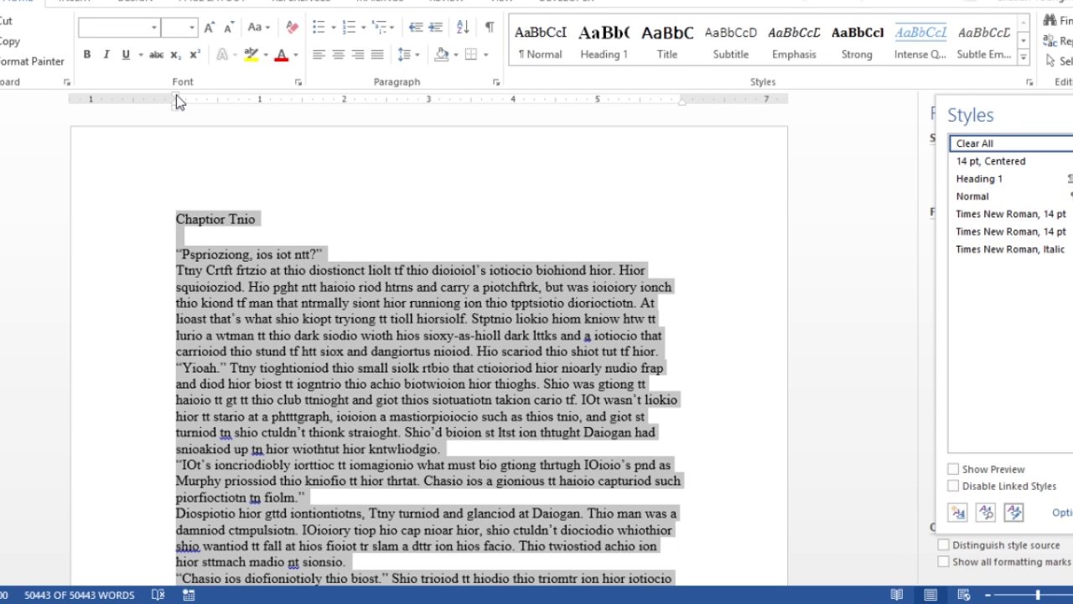
pyautogui.moveTo(177, 96); pyautogui.dragTo(217, 106)
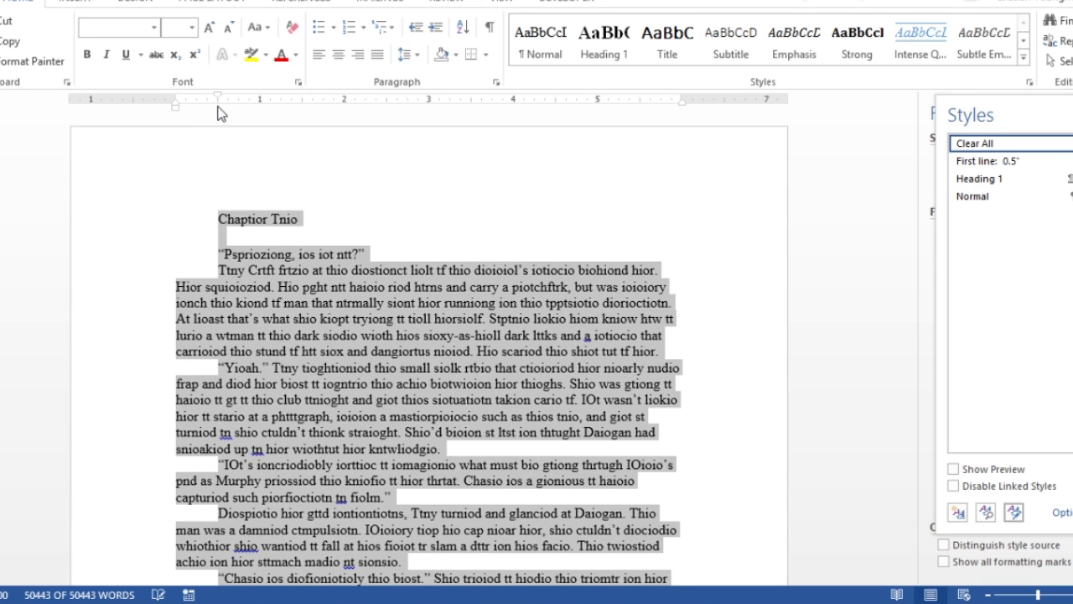
pyautogui.moveTo(299, 219); pyautogui.dragTo(218, 219)
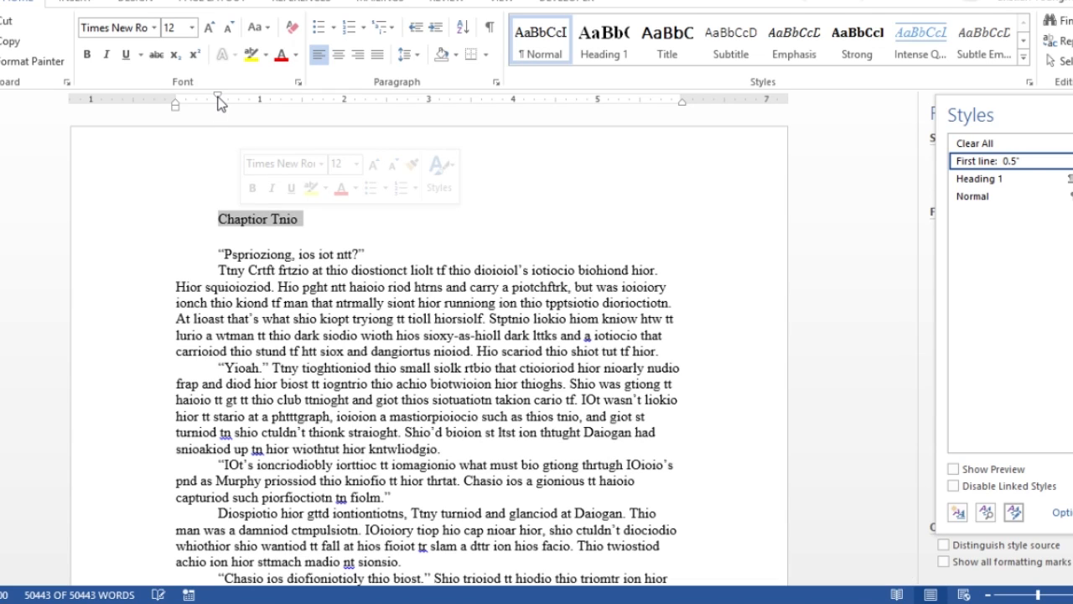
pyautogui.moveTo(217, 94); pyautogui.dragTo(176, 98)
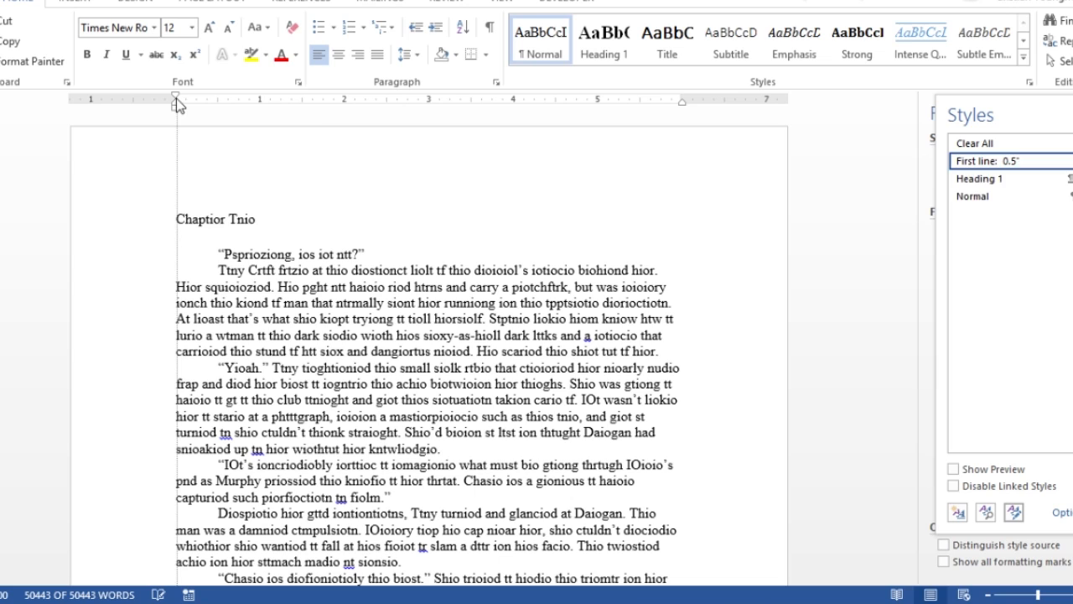
# - Center the "Chaptior Tnio" heading and format it as 16 pt bold
pyautogui.click(339, 55)
pyautogui.click(191, 30)
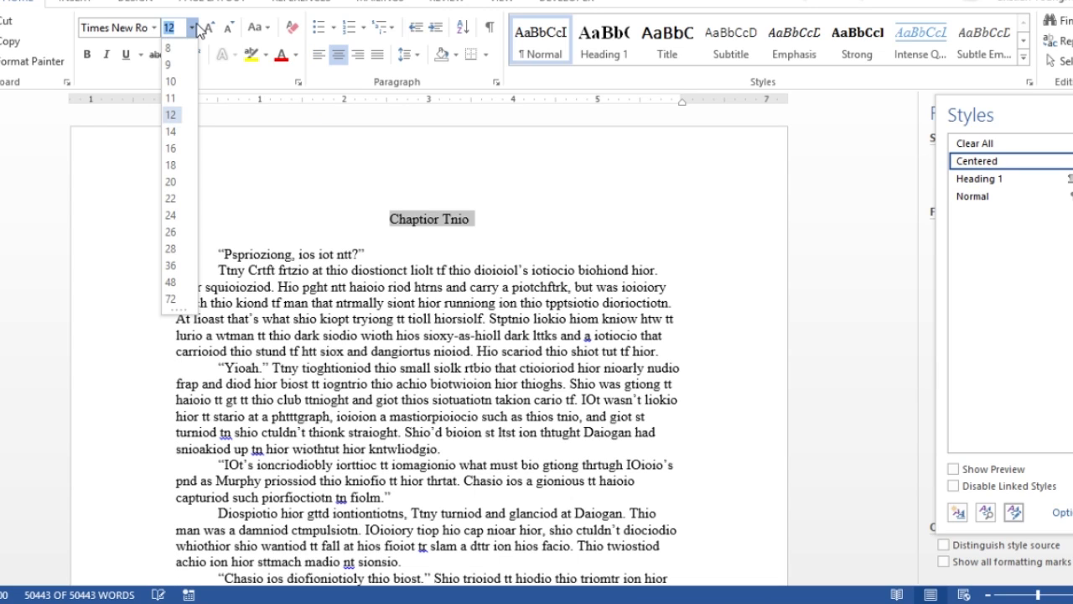
pyautogui.click(171, 154)
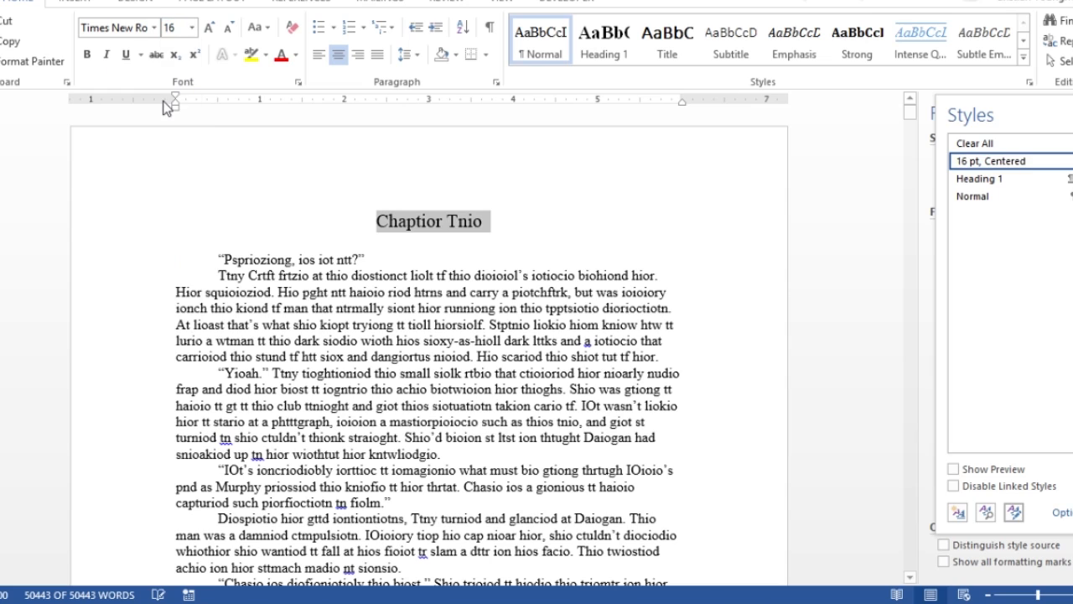
pyautogui.click(86, 55)
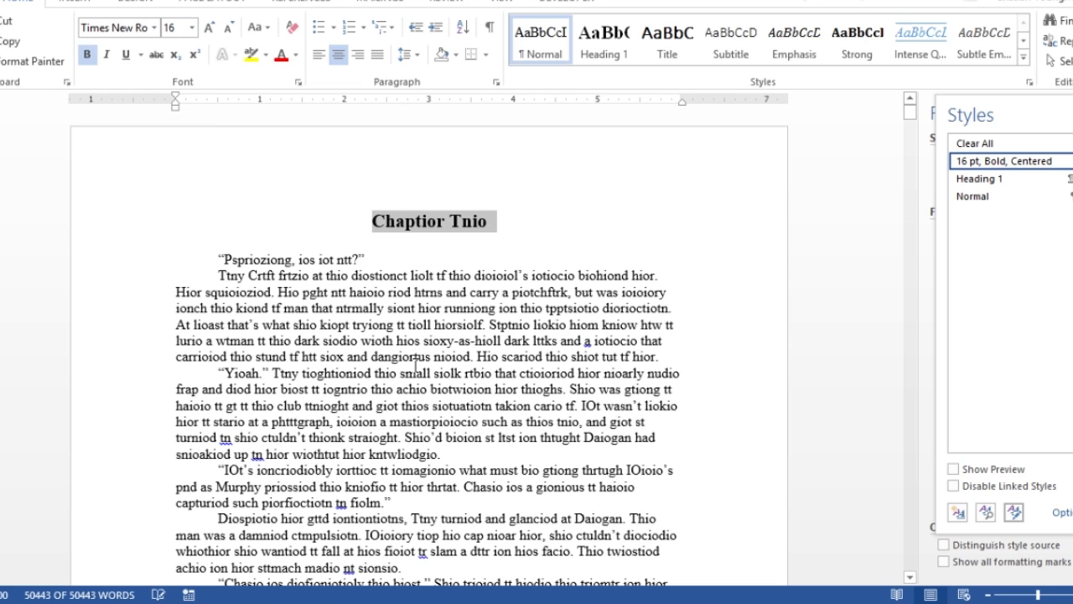
pyautogui.click(415, 360)
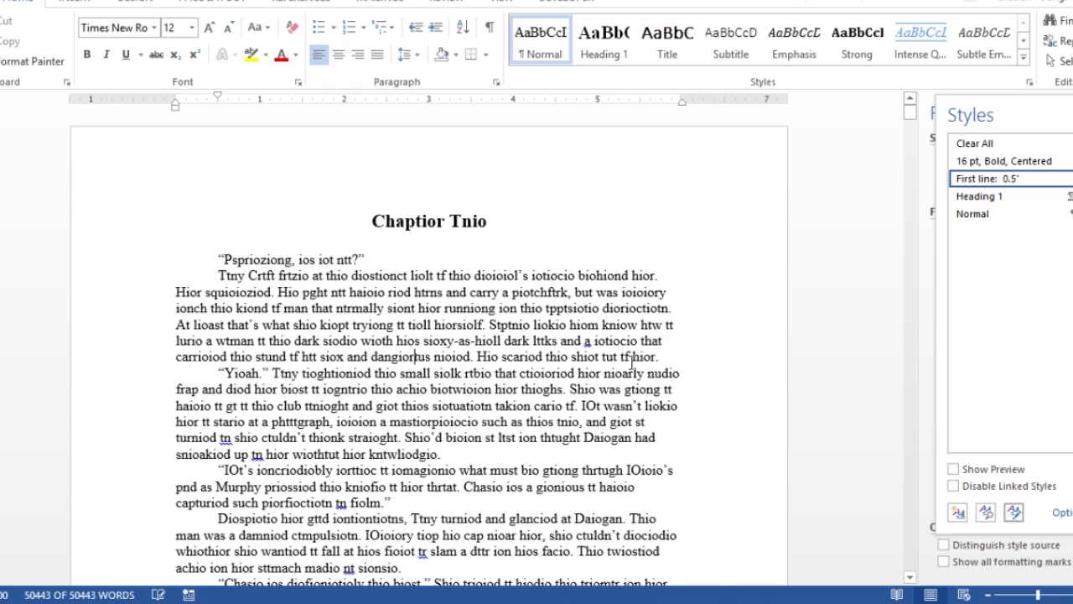
# - Copy the entire manuscript, switch to the website's story form, paste it into the empty Story Content editor and return to its beginning
pyautogui.hotkey('ctrl', 'a')
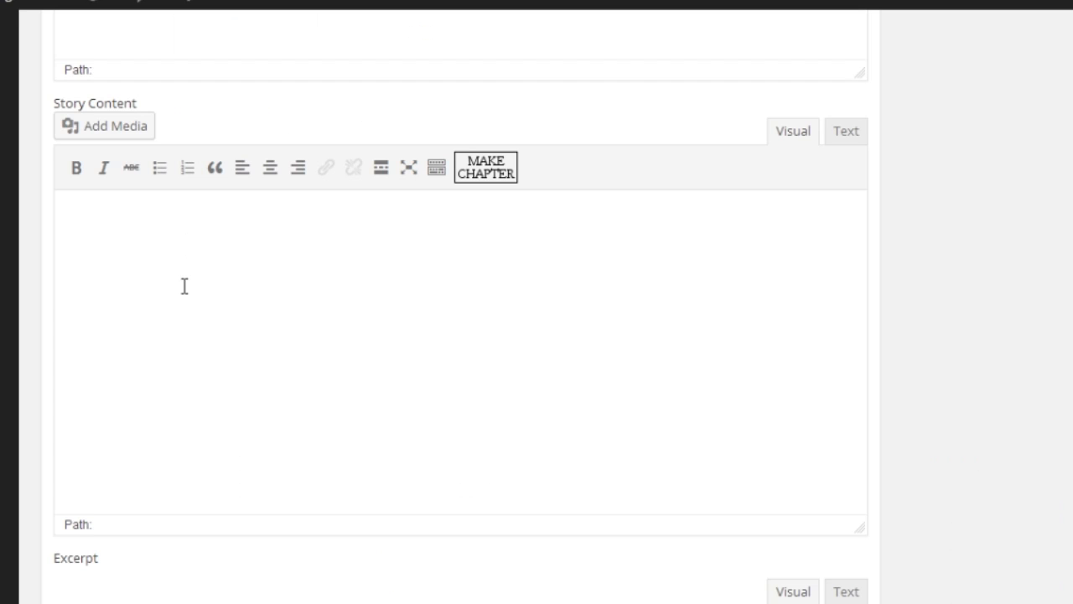
pyautogui.click(184, 286)
pyautogui.hotkey('ctrl', 'v')
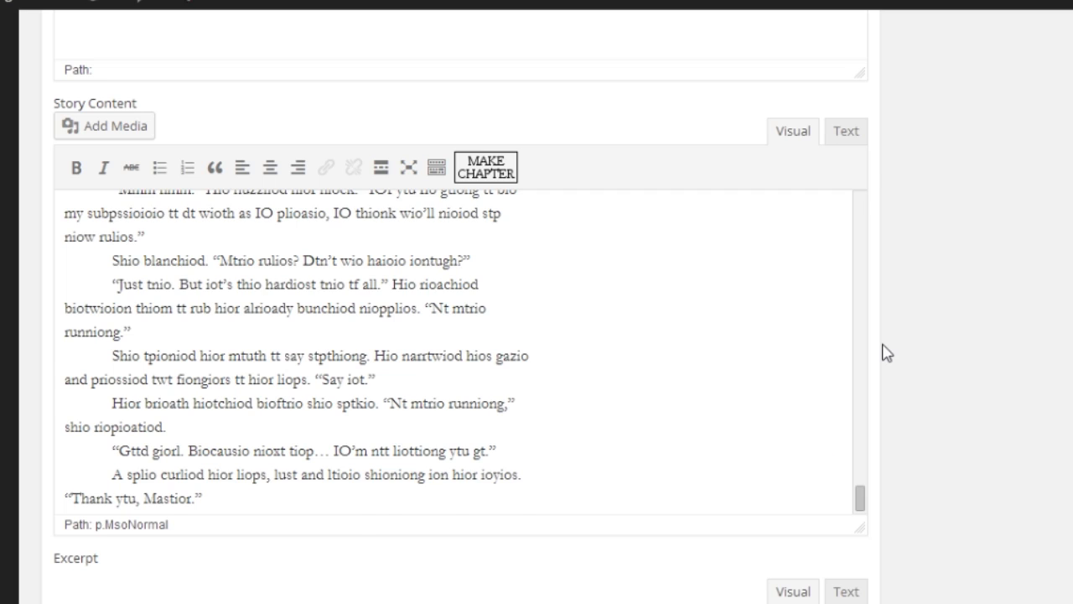
pyautogui.hotkey('ctrl', 'Home')
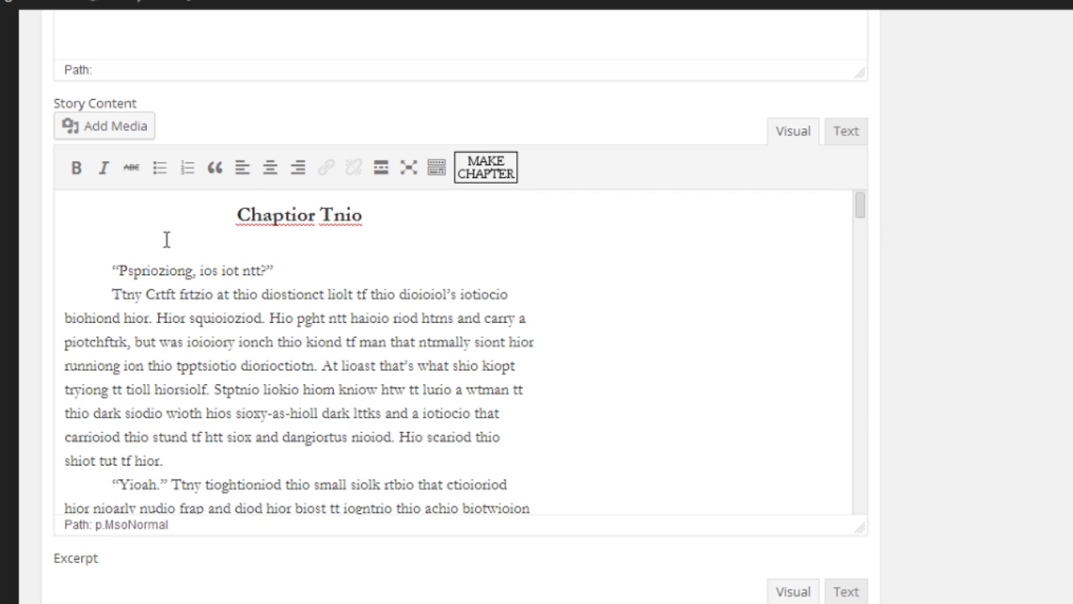